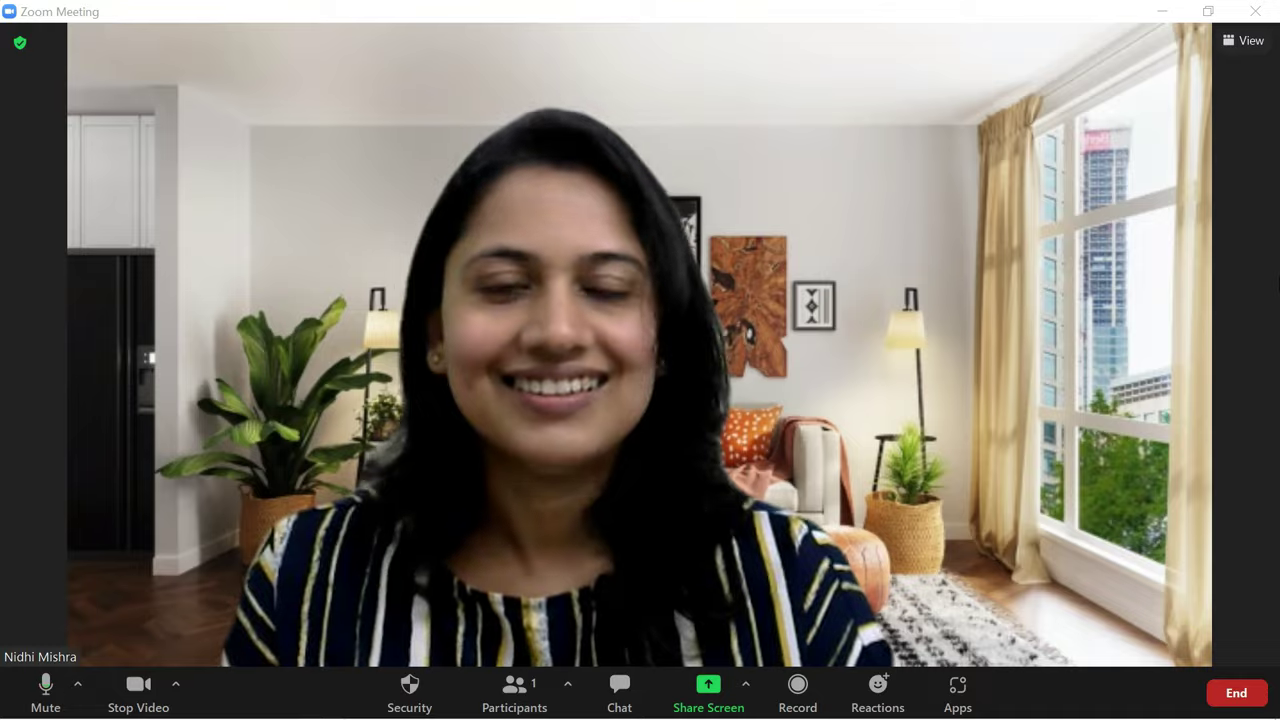
Turn off the camera with Alt+V so the meeting shows a profile placeholder.
{"action": "key", "text": "alt+v"}
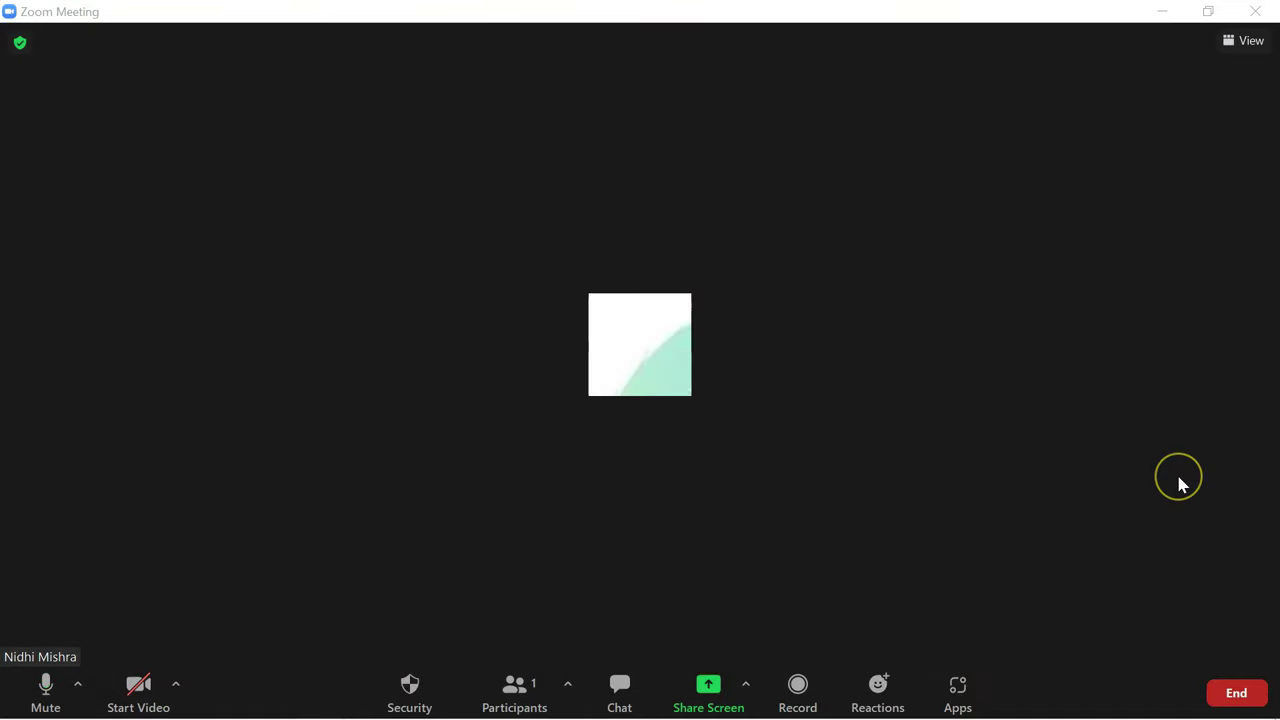
Open Virtual Background settings from the camera menu and start adding a custom background image.
{"action": "left_click", "coordinate": [176, 689]}
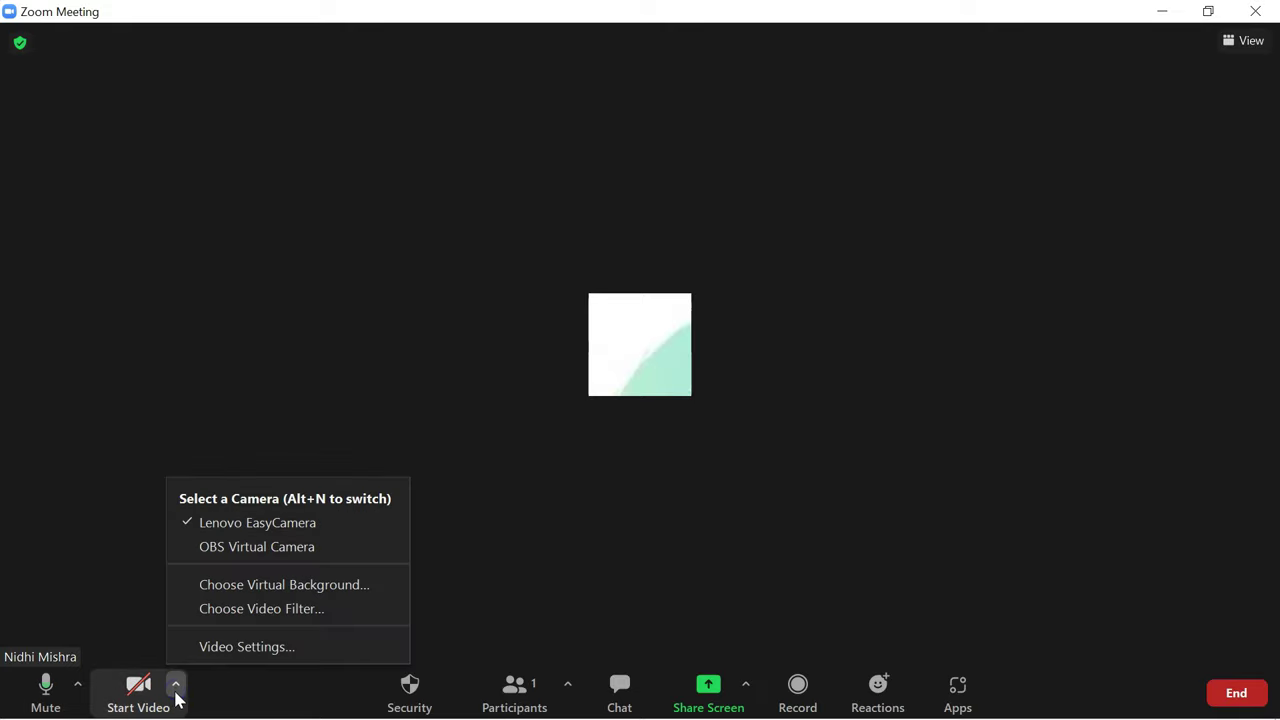
{"action": "left_click", "coordinate": [362, 590]}
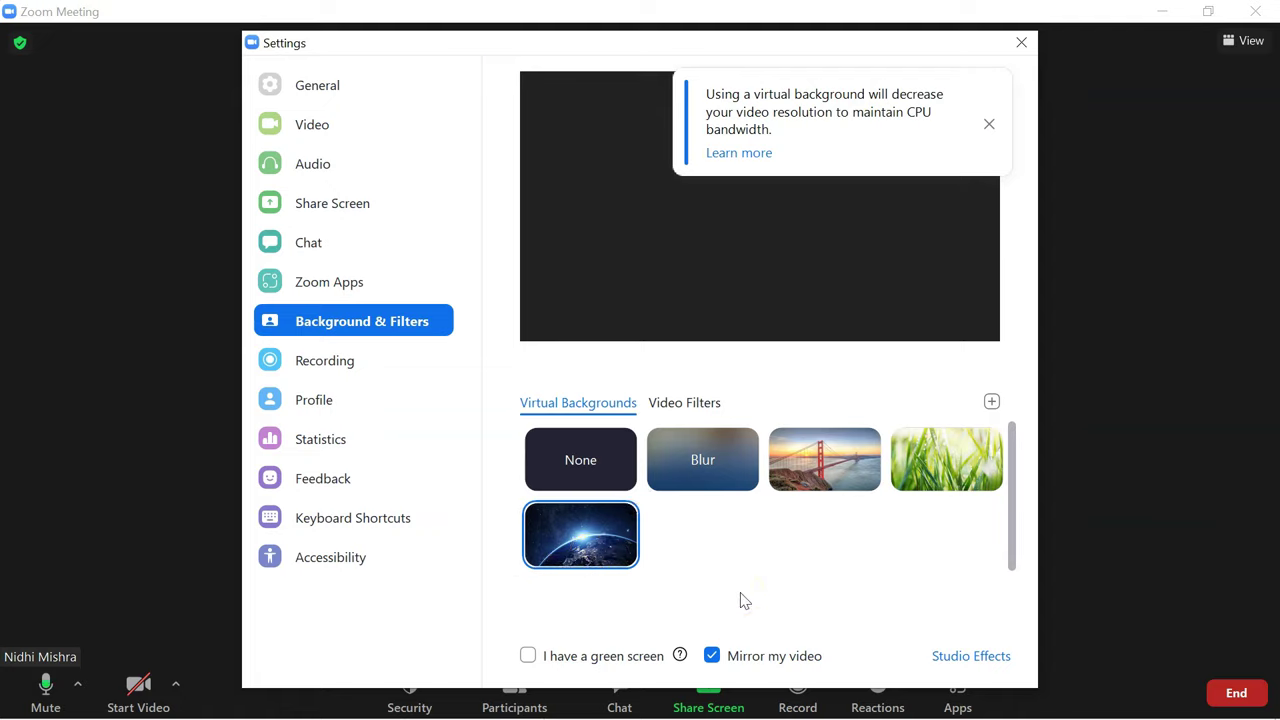
{"action": "left_click", "coordinate": [991, 403]}
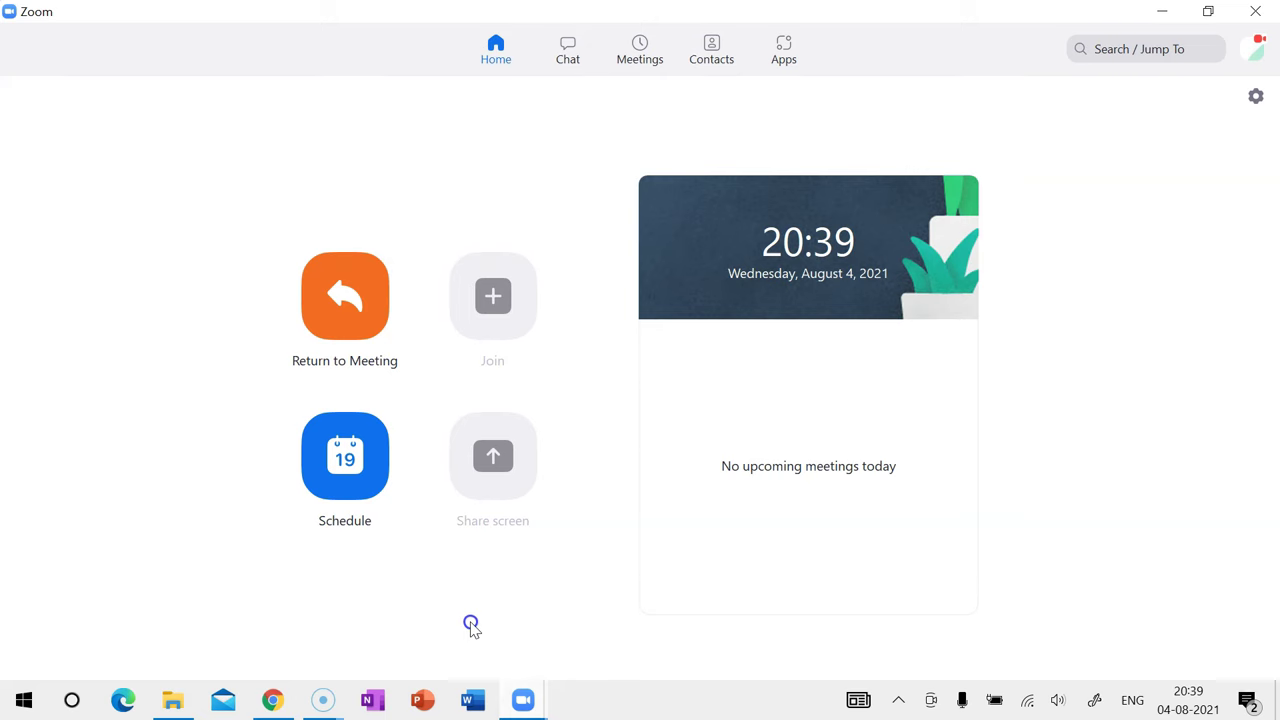
Check for updates from the profile menu, confirm version 5.7.4 is current, and return to the meeting.
{"action": "left_click", "coordinate": [1255, 52]}
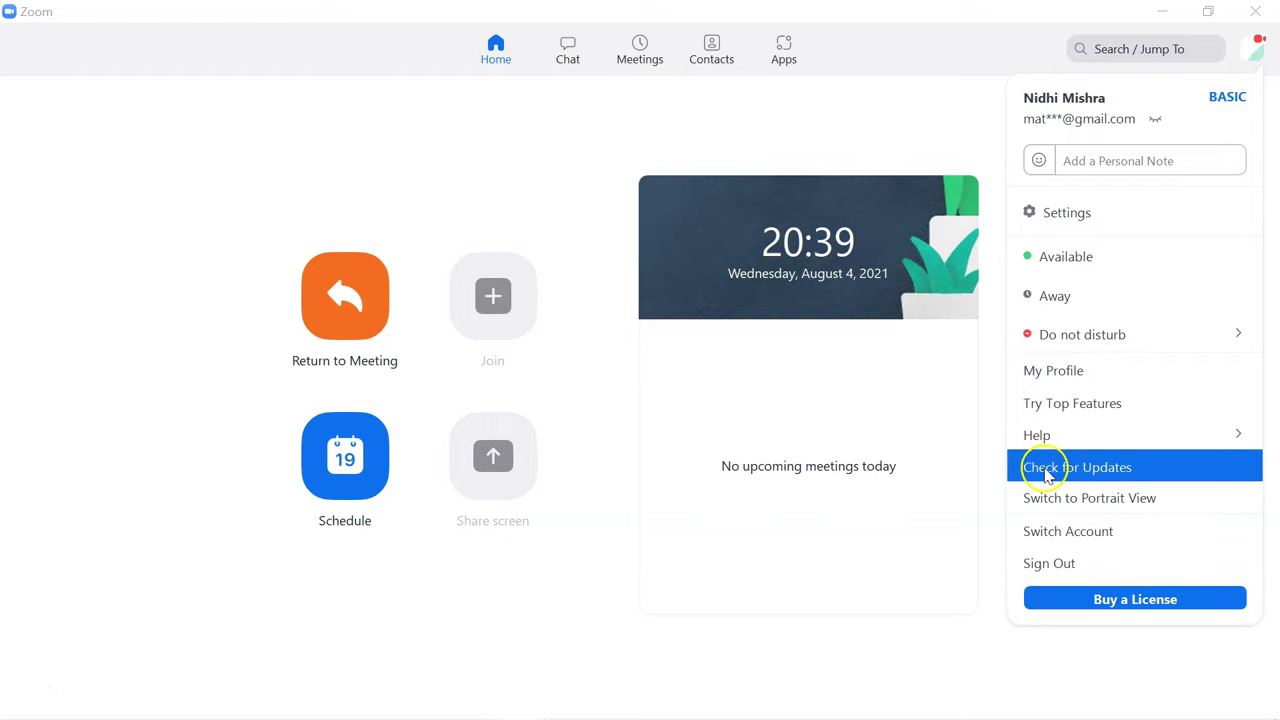
{"action": "left_click", "coordinate": [1169, 468]}
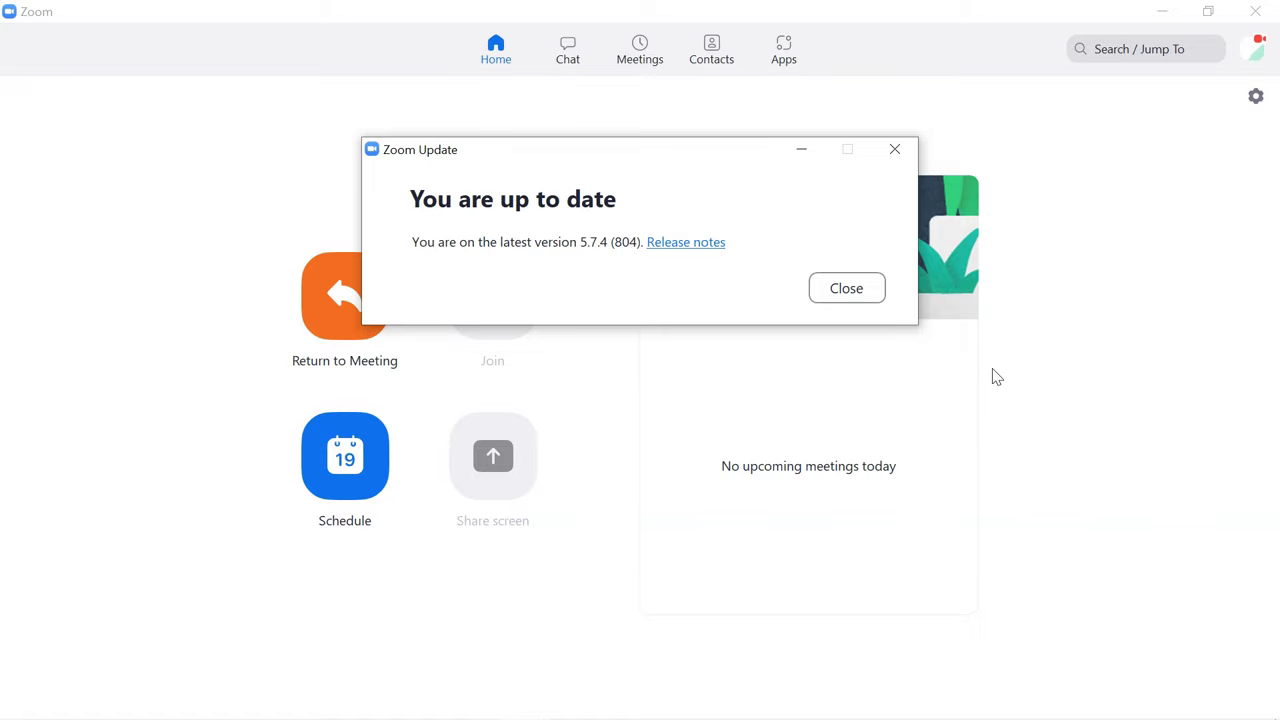
{"action": "left_click", "coordinate": [855, 298]}
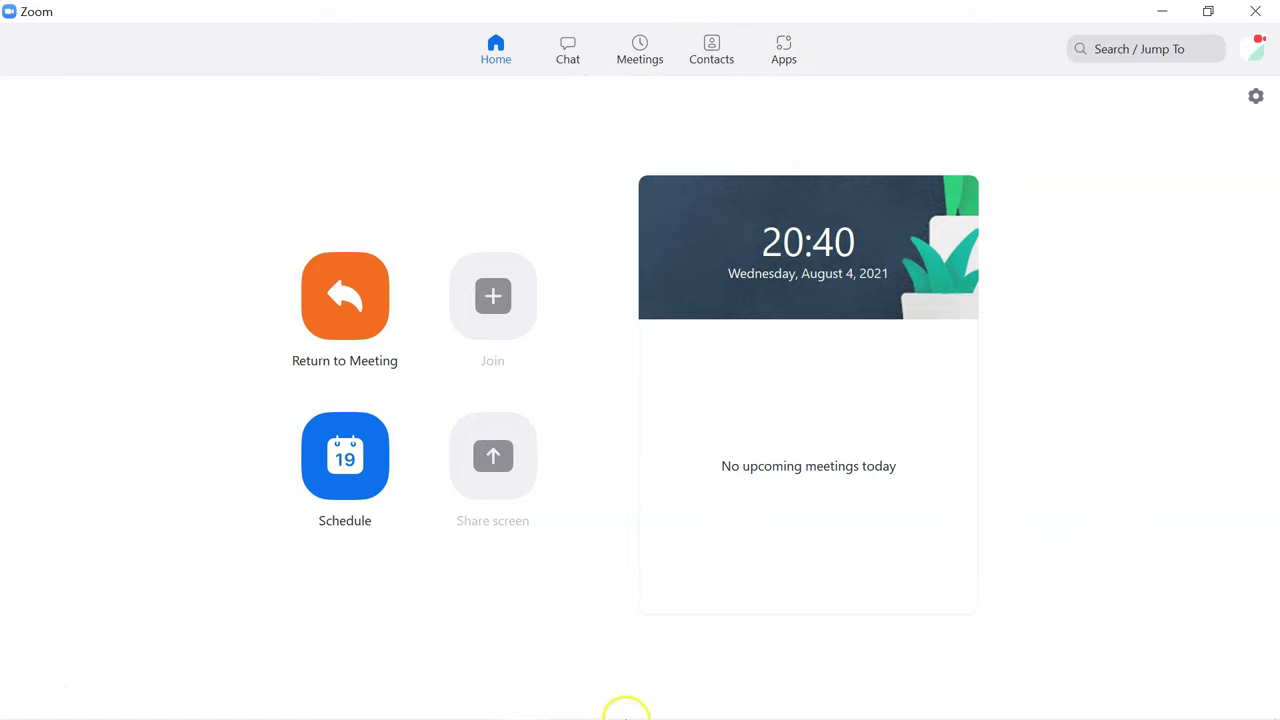
{"action": "mouse_move", "coordinate": [545, 708]}
{"action": "left_click", "coordinate": [605, 630]}
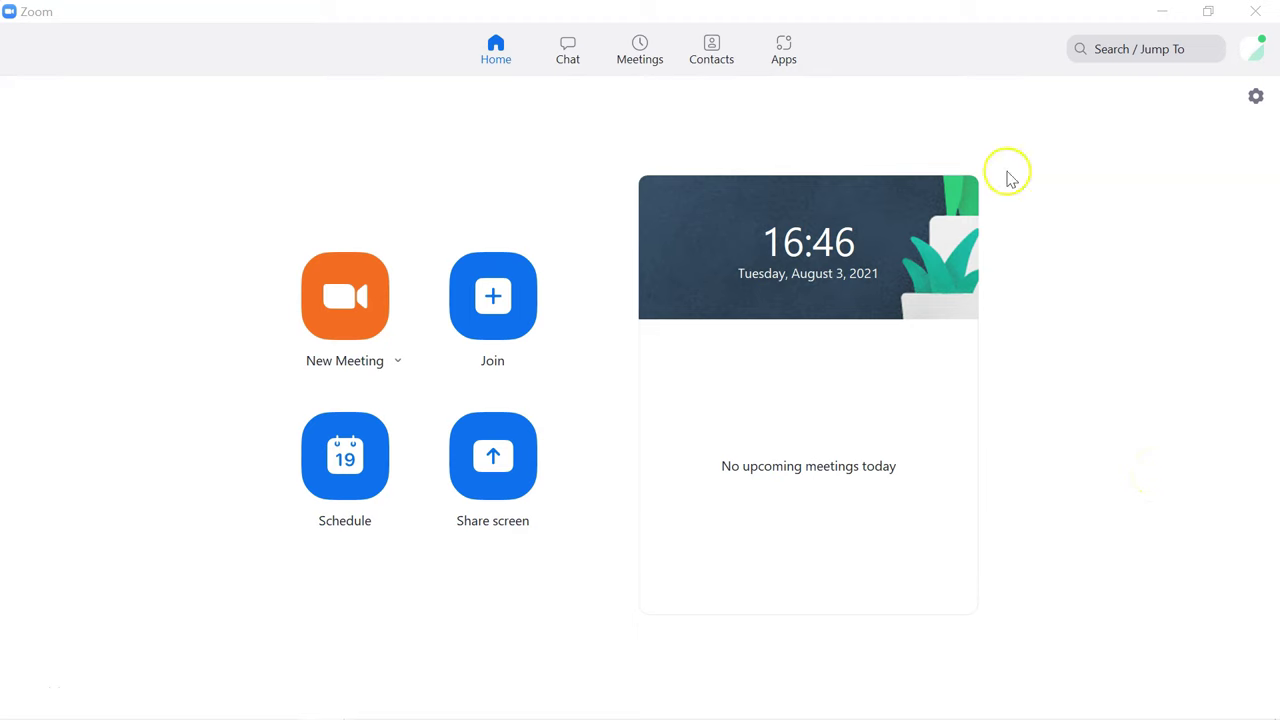
Add the Virtual Backgrounds app from the Apps marketplace and authorize it in the browser.
{"action": "left_click", "coordinate": [784, 52]}
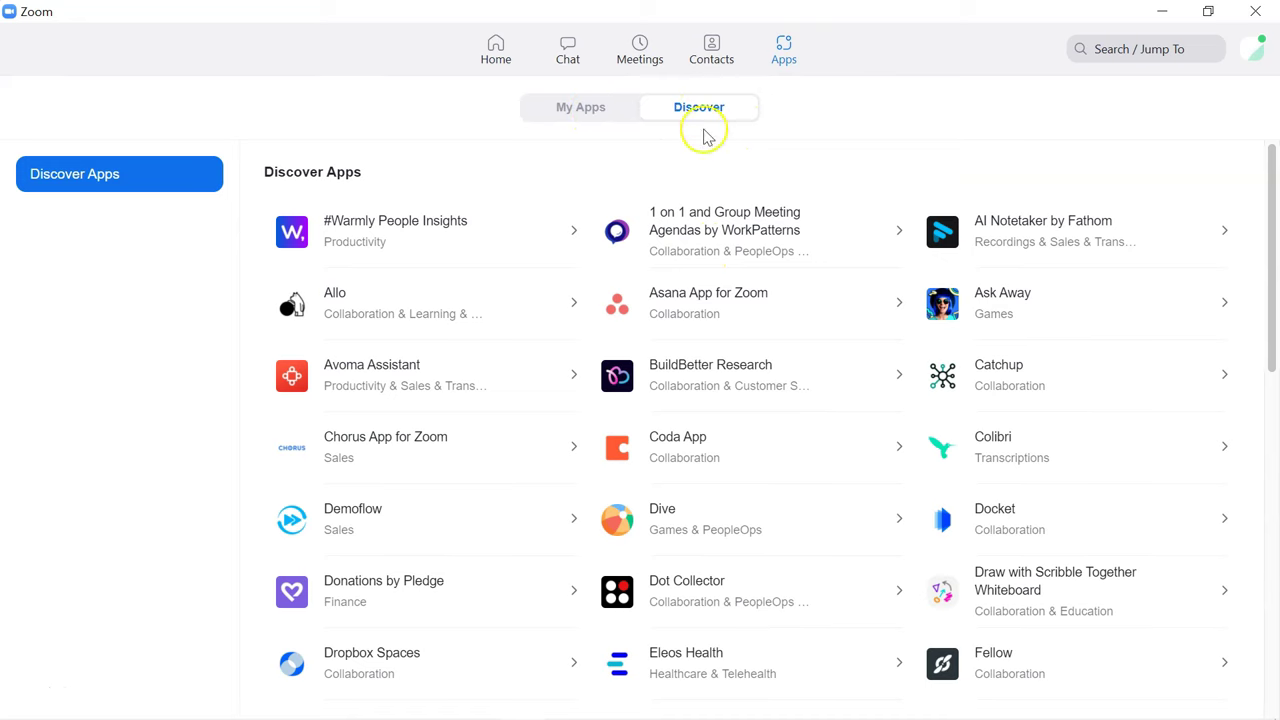
{"action": "scroll", "coordinate": [780, 537], "scroll_direction": "down", "scroll_amount": 10}
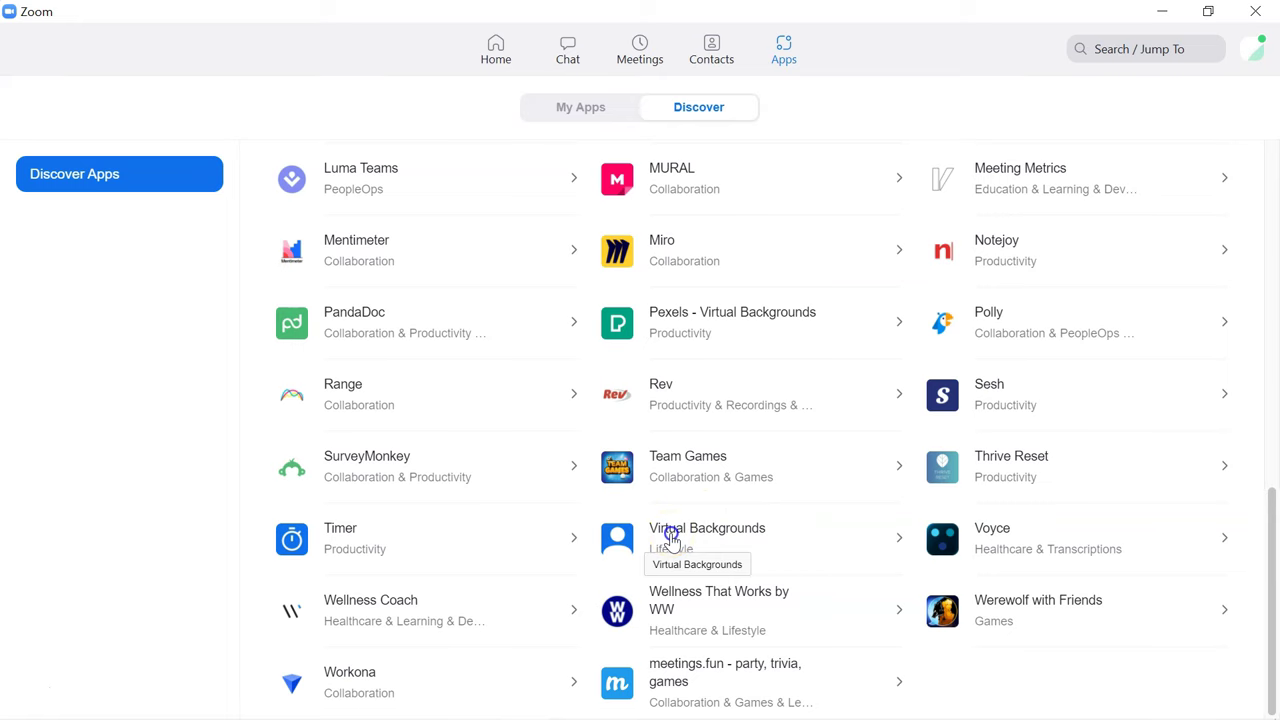
{"action": "left_click", "coordinate": [671, 540]}
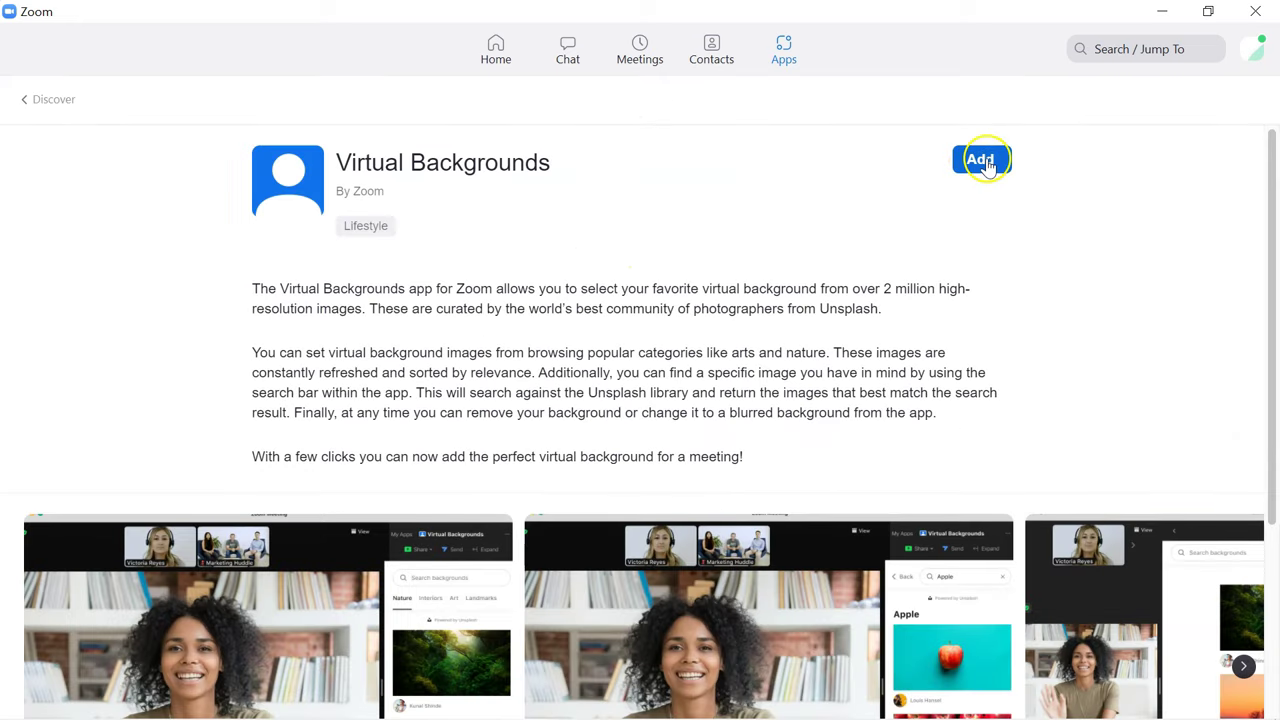
{"action": "left_click", "coordinate": [987, 165]}
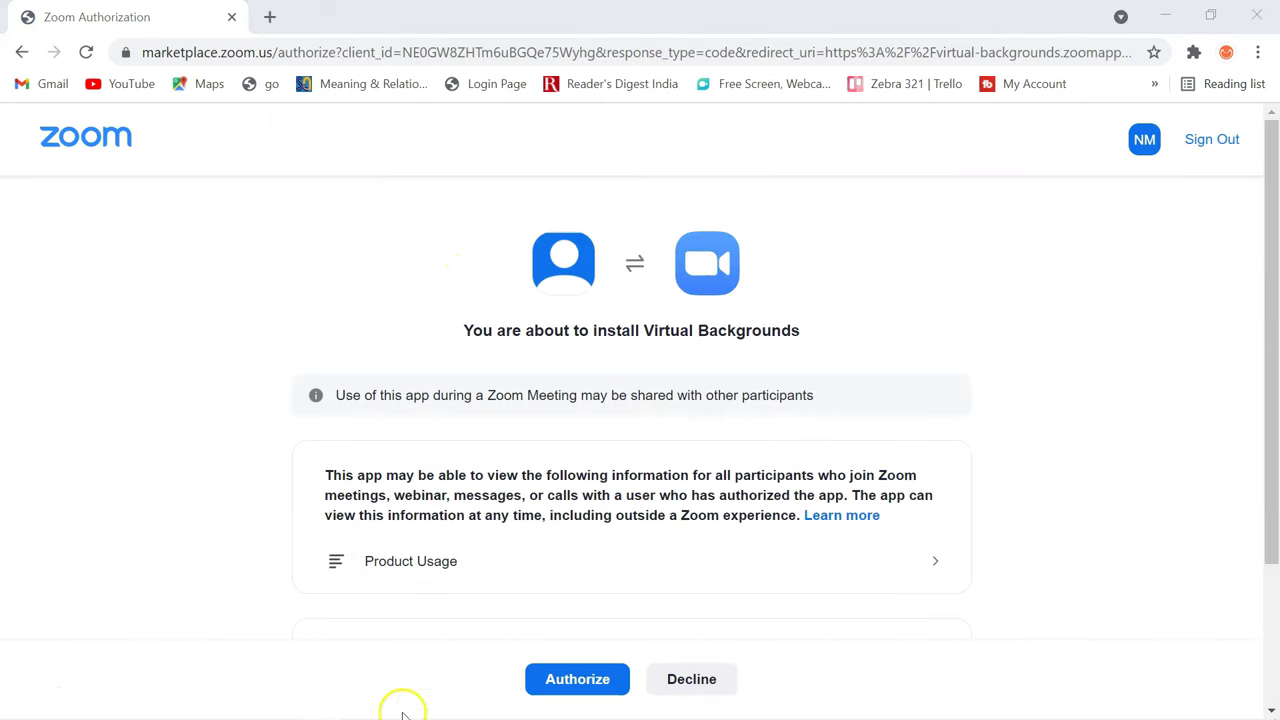
{"action": "left_click", "coordinate": [580, 688]}
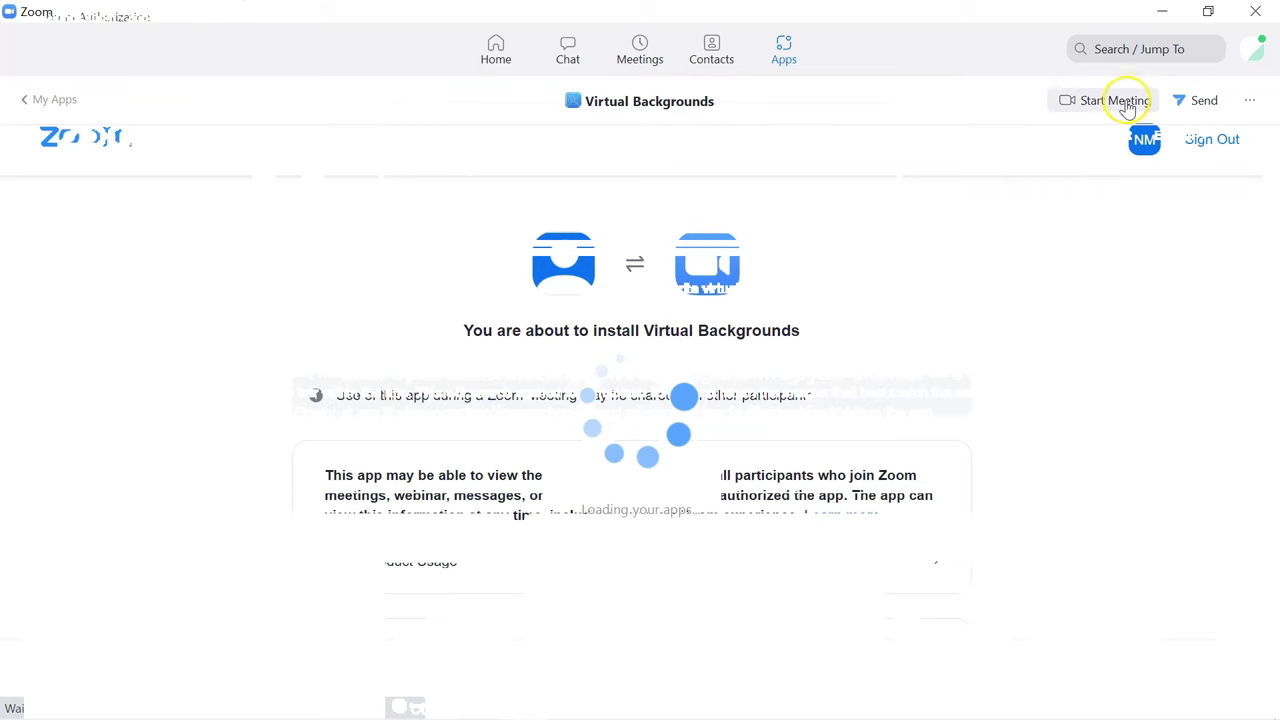
Start a new meeting and show the Apps panel listing Virtual Backgrounds under My Apps.
{"action": "left_click", "coordinate": [1128, 102]}
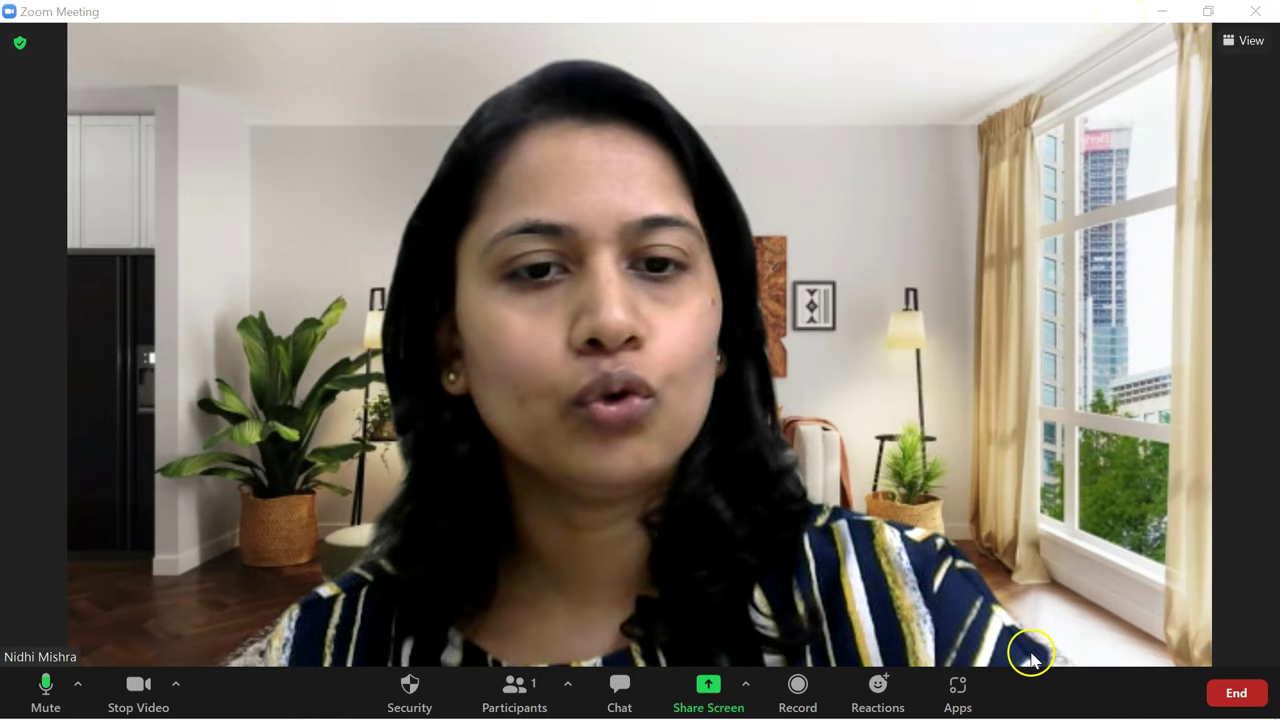
{"action": "left_click", "coordinate": [957, 690]}
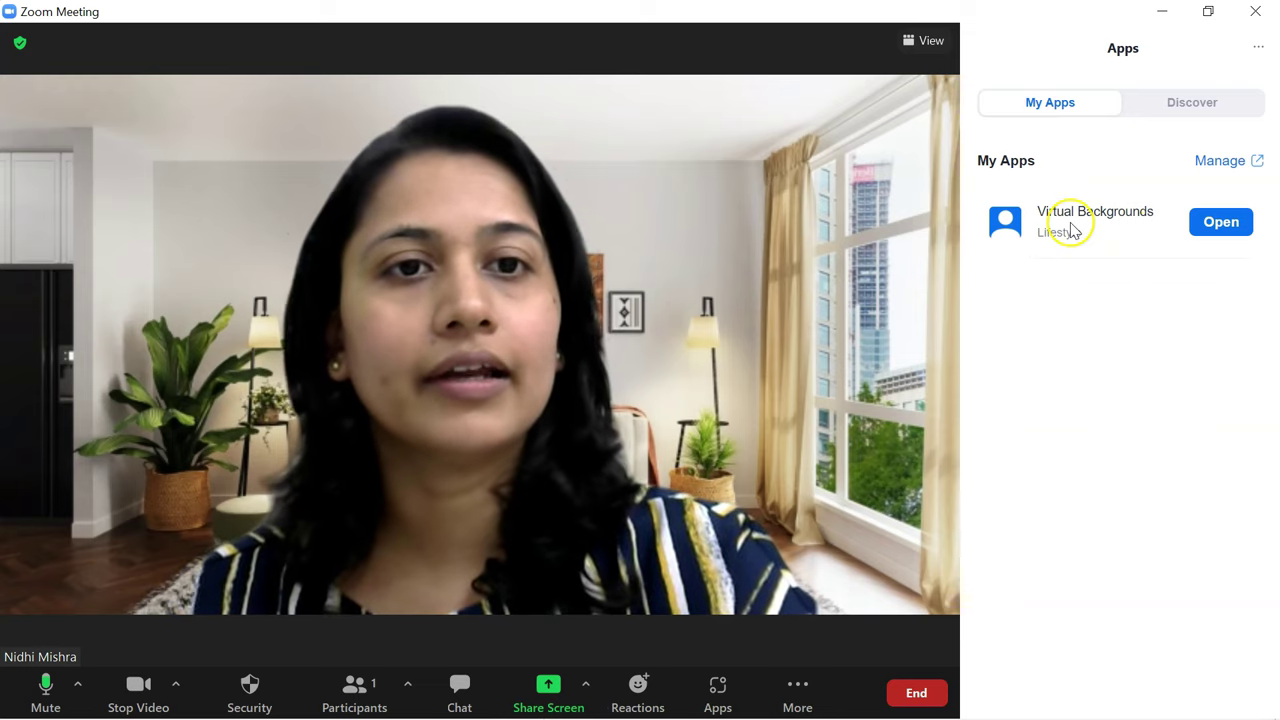
Open Virtual Backgrounds, browse Interiors, and set the wooden-slatted Unsplash lounge photo as background.
{"action": "left_click", "coordinate": [1226, 234]}
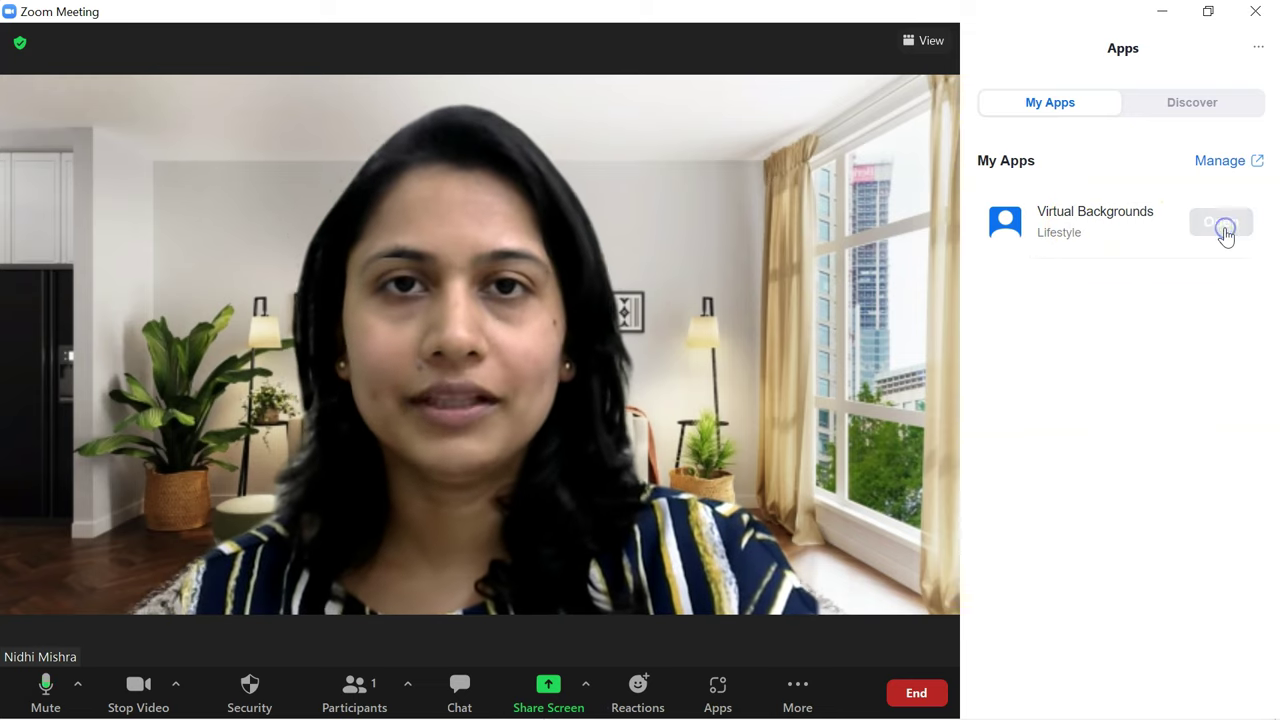
{"action": "mouse_move", "coordinate": [1143, 286]}
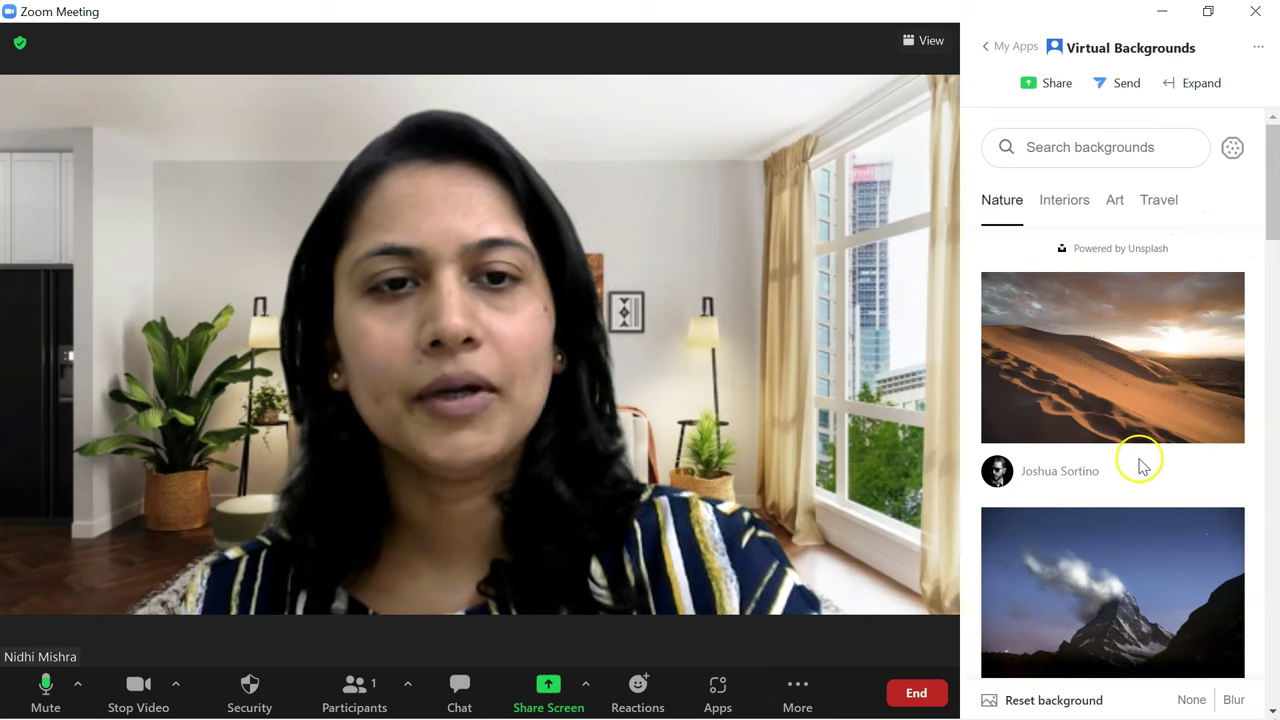
{"action": "scroll", "coordinate": [1145, 445], "scroll_direction": "down", "scroll_amount": 3}
{"action": "scroll", "coordinate": [1145, 445], "scroll_direction": "down", "scroll_amount": 10}
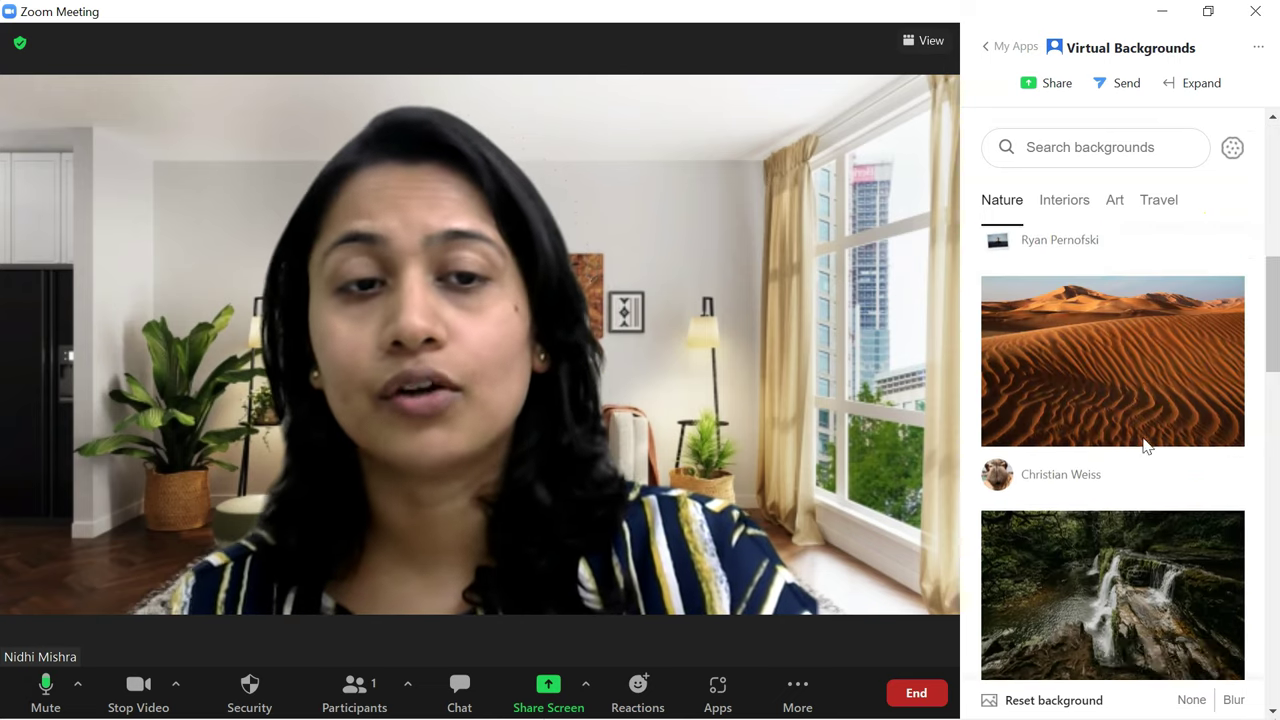
{"action": "scroll", "coordinate": [1140, 444], "scroll_direction": "up", "scroll_amount": 15}
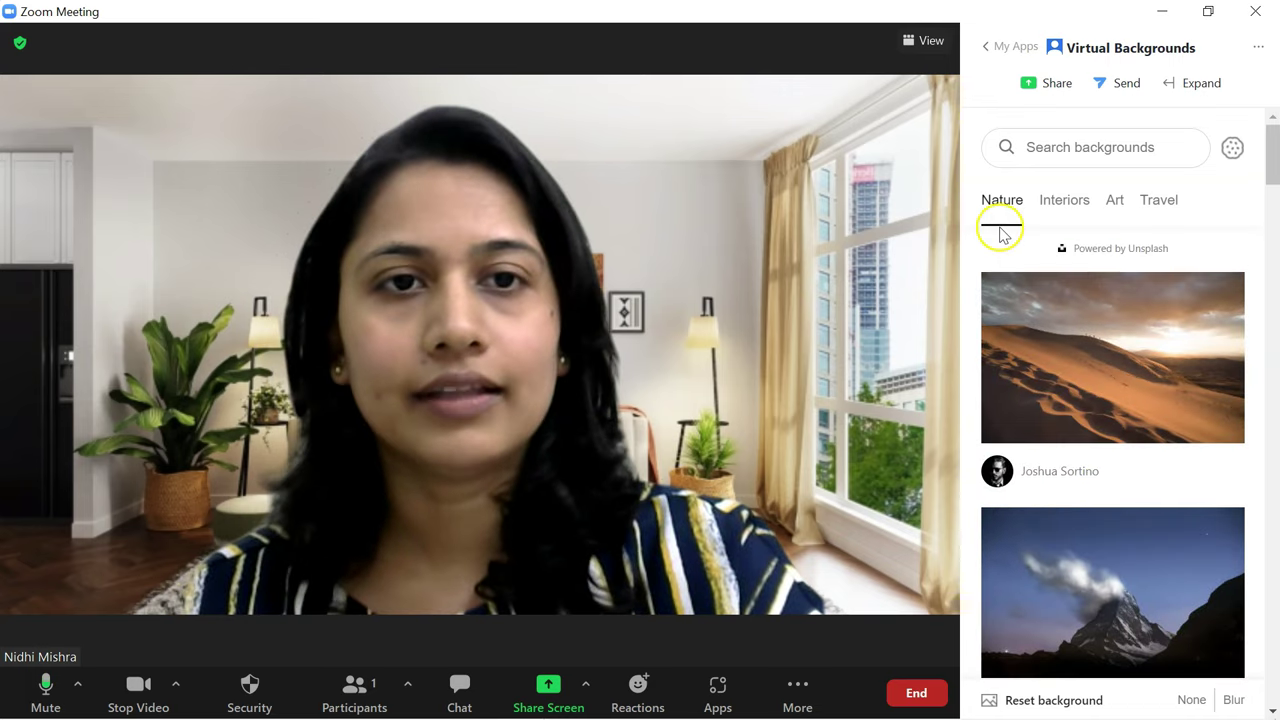
{"action": "left_click", "coordinate": [1062, 205]}
{"action": "scroll", "coordinate": [1093, 400], "scroll_direction": "down", "scroll_amount": 5}
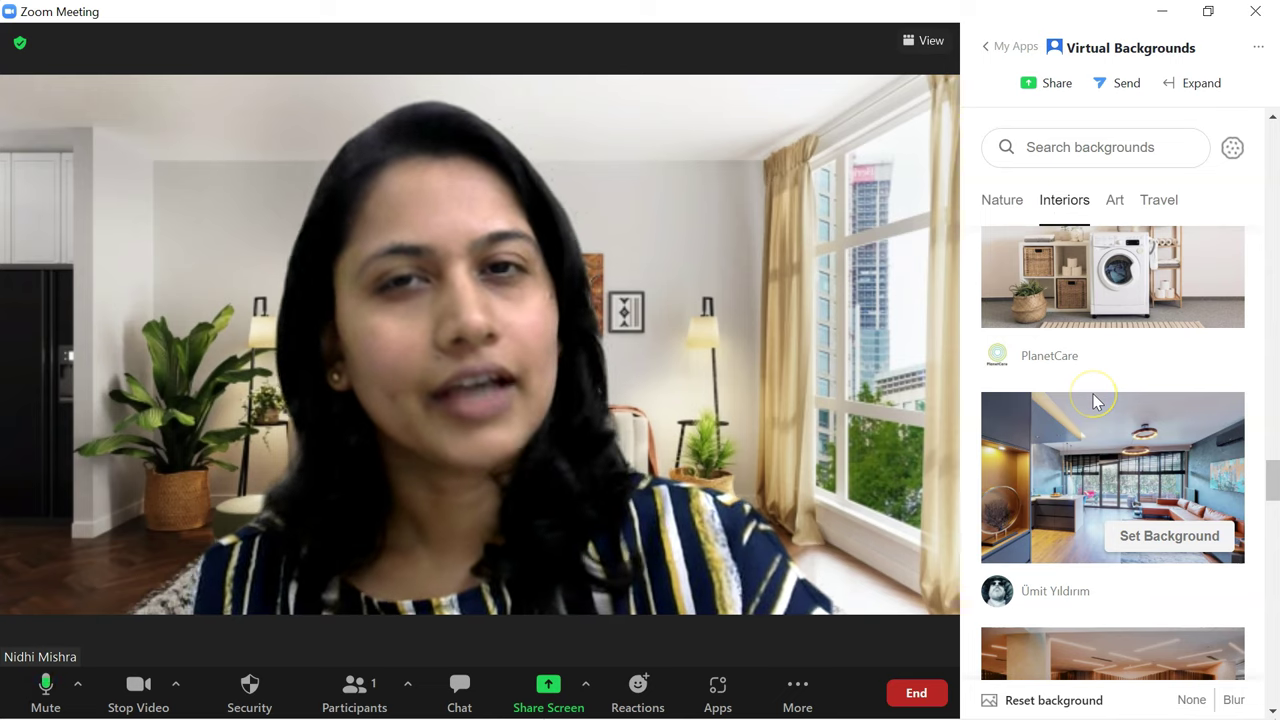
{"action": "scroll", "coordinate": [1094, 398], "scroll_direction": "down", "scroll_amount": 4}
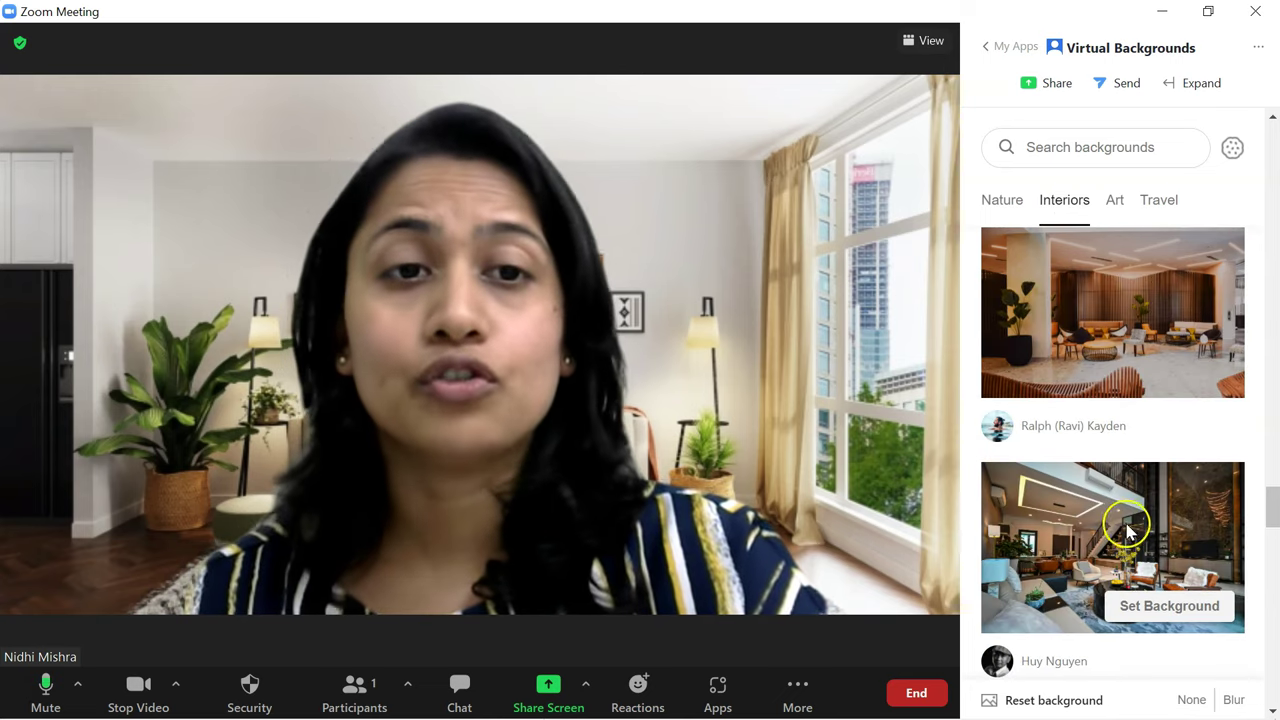
{"action": "mouse_move", "coordinate": [1169, 345]}
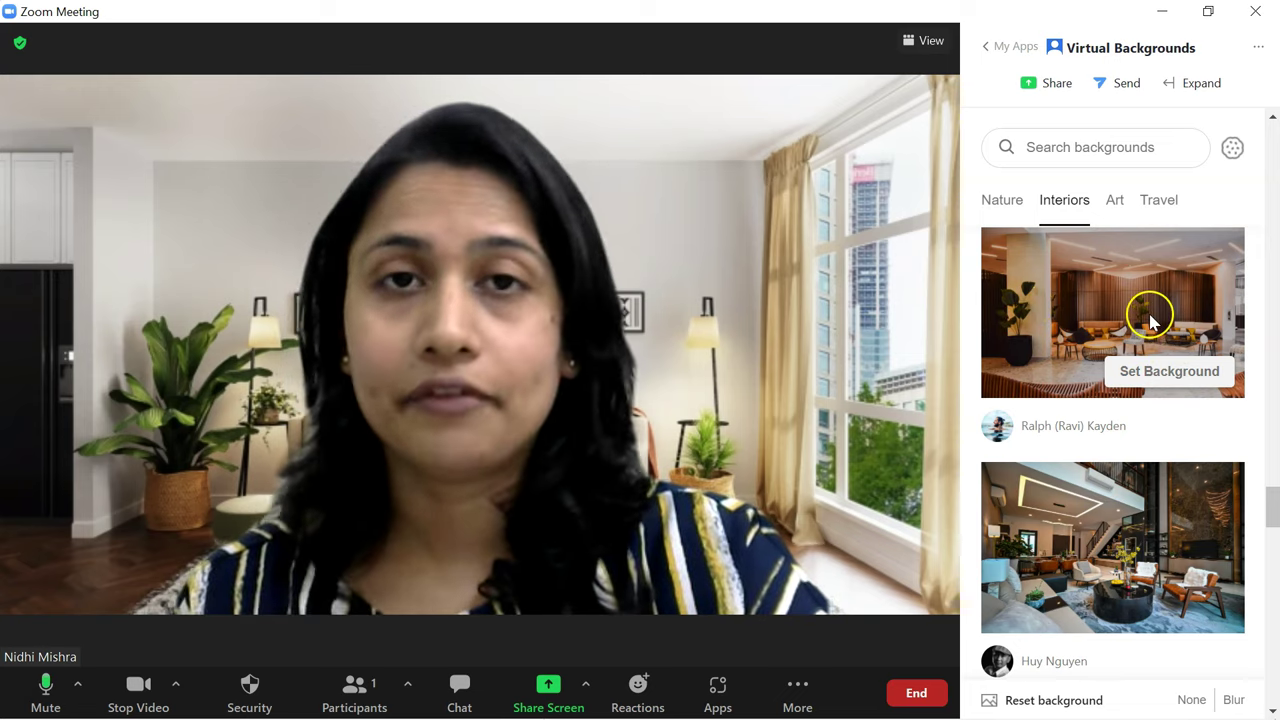
{"action": "left_click", "coordinate": [1177, 375]}
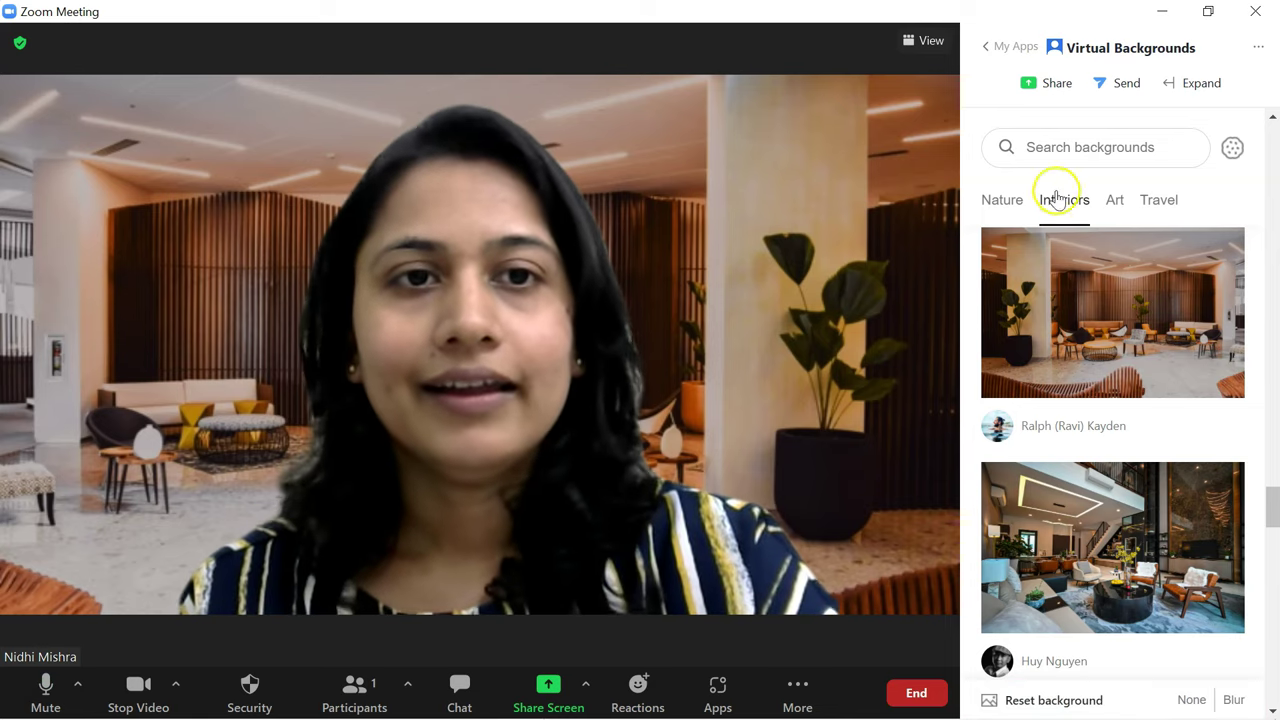
{"action": "left_click", "coordinate": [1114, 203]}
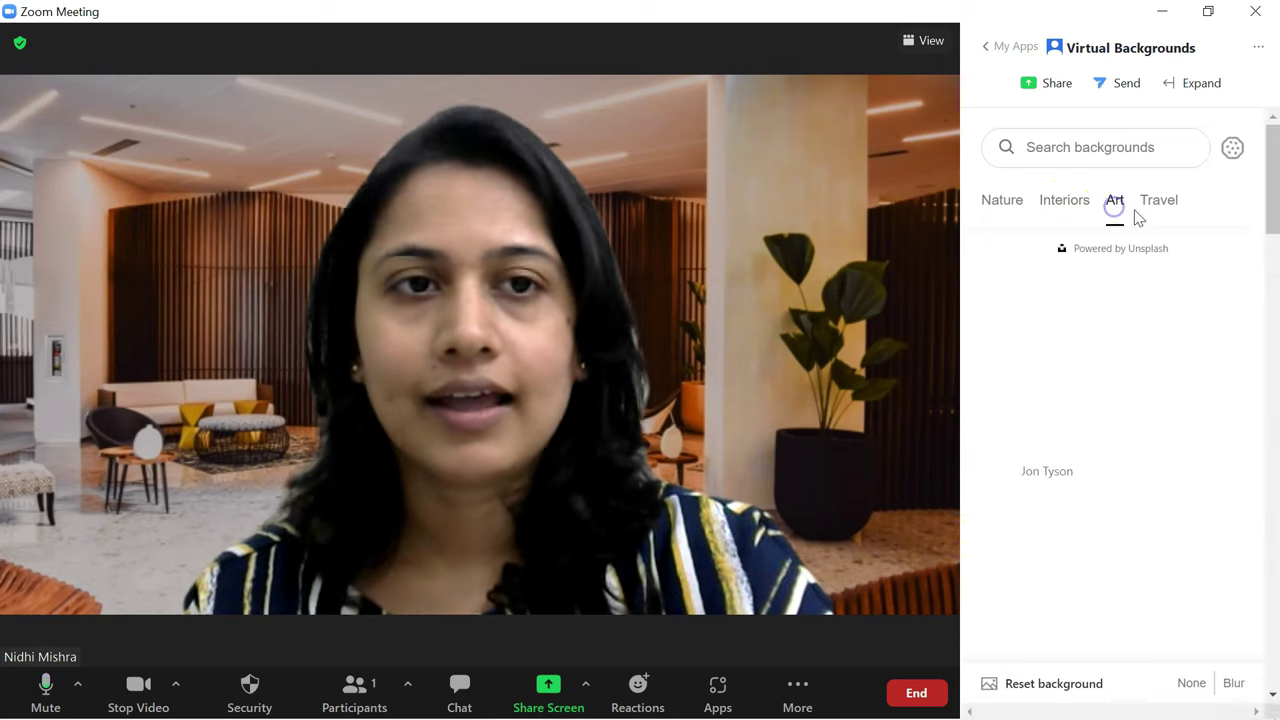
{"action": "scroll", "coordinate": [1151, 314], "scroll_direction": "down", "scroll_amount": 5}
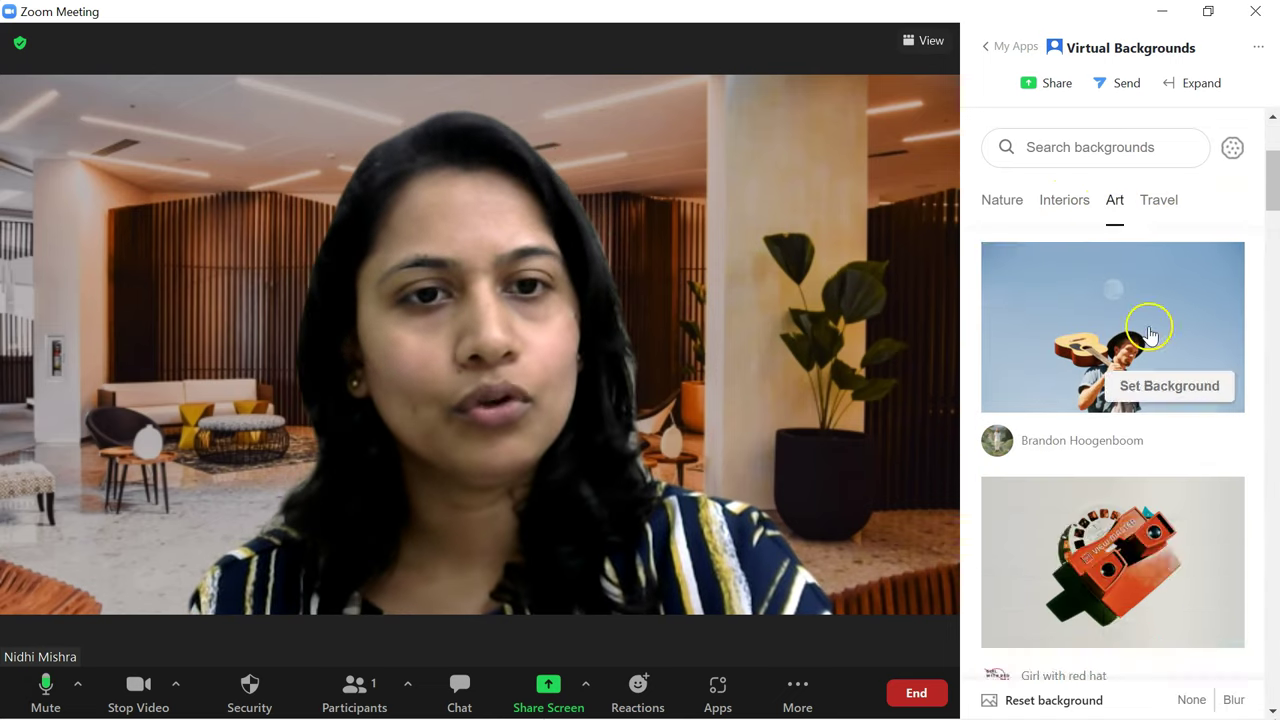
{"action": "scroll", "coordinate": [1148, 318], "scroll_direction": "up", "scroll_amount": 5}
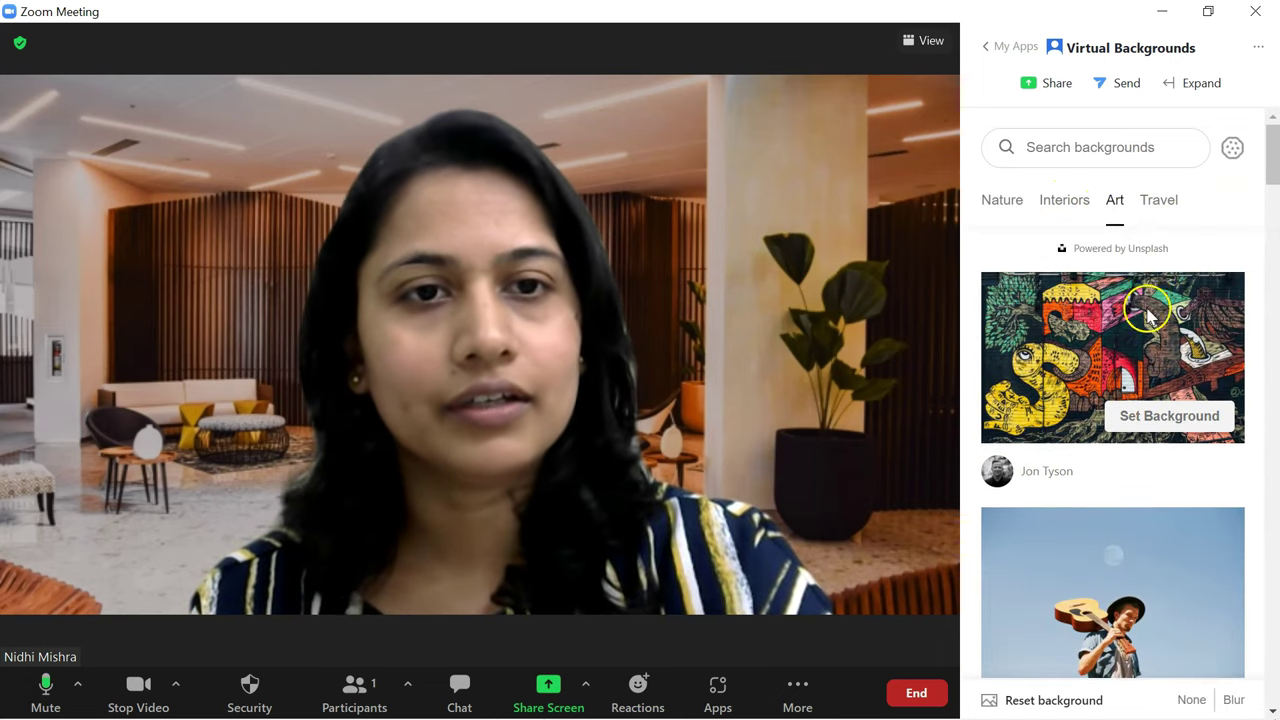
{"action": "left_click", "coordinate": [1152, 204]}
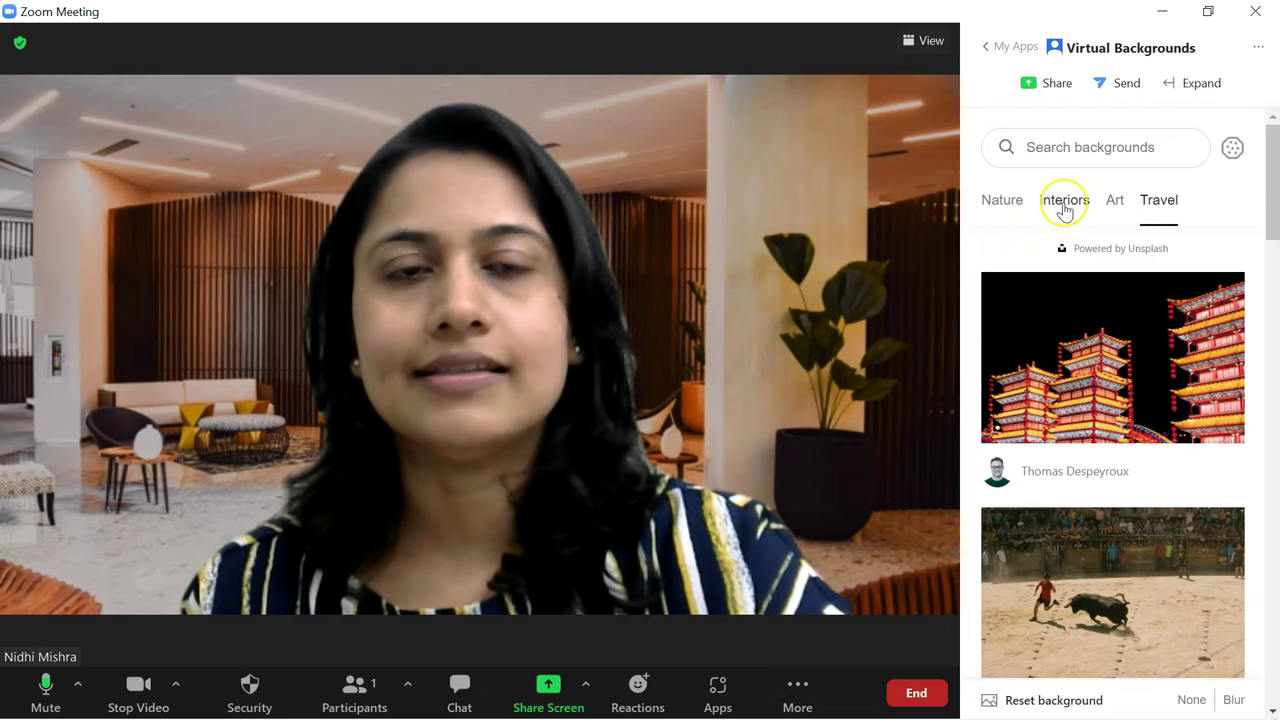
{"action": "left_click", "coordinate": [1064, 205]}
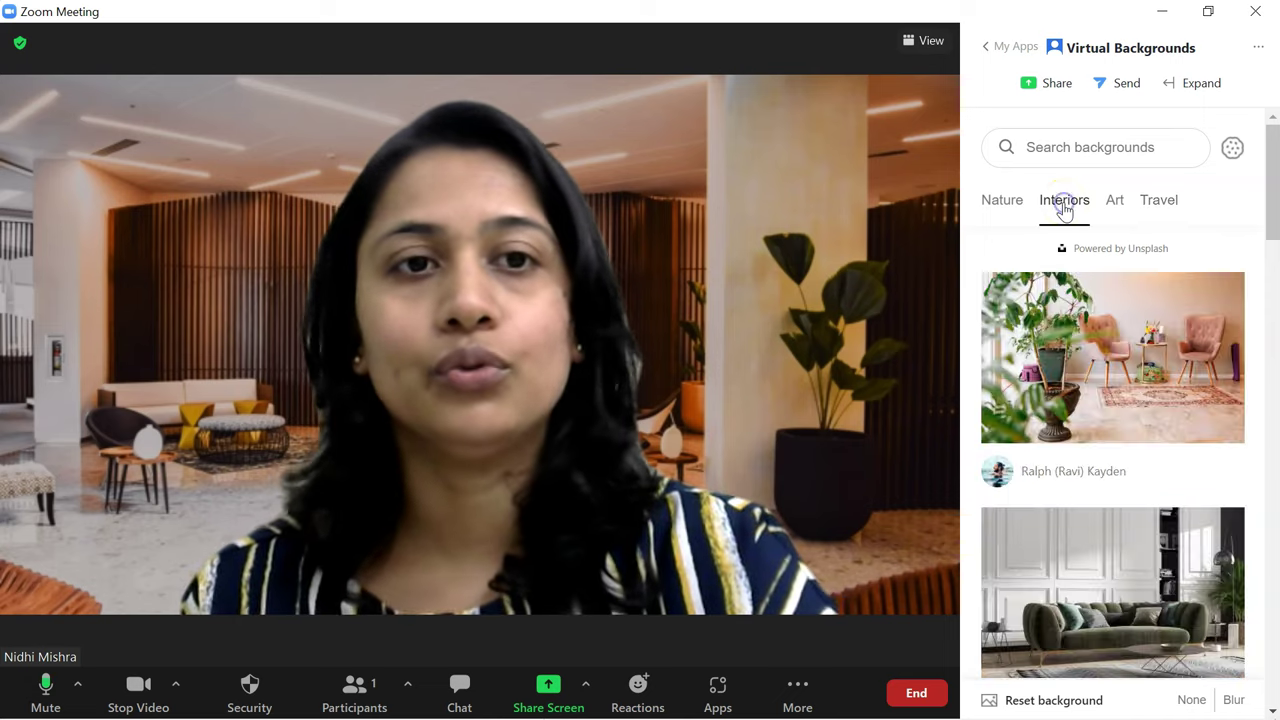
{"action": "mouse_move", "coordinate": [1192, 409]}
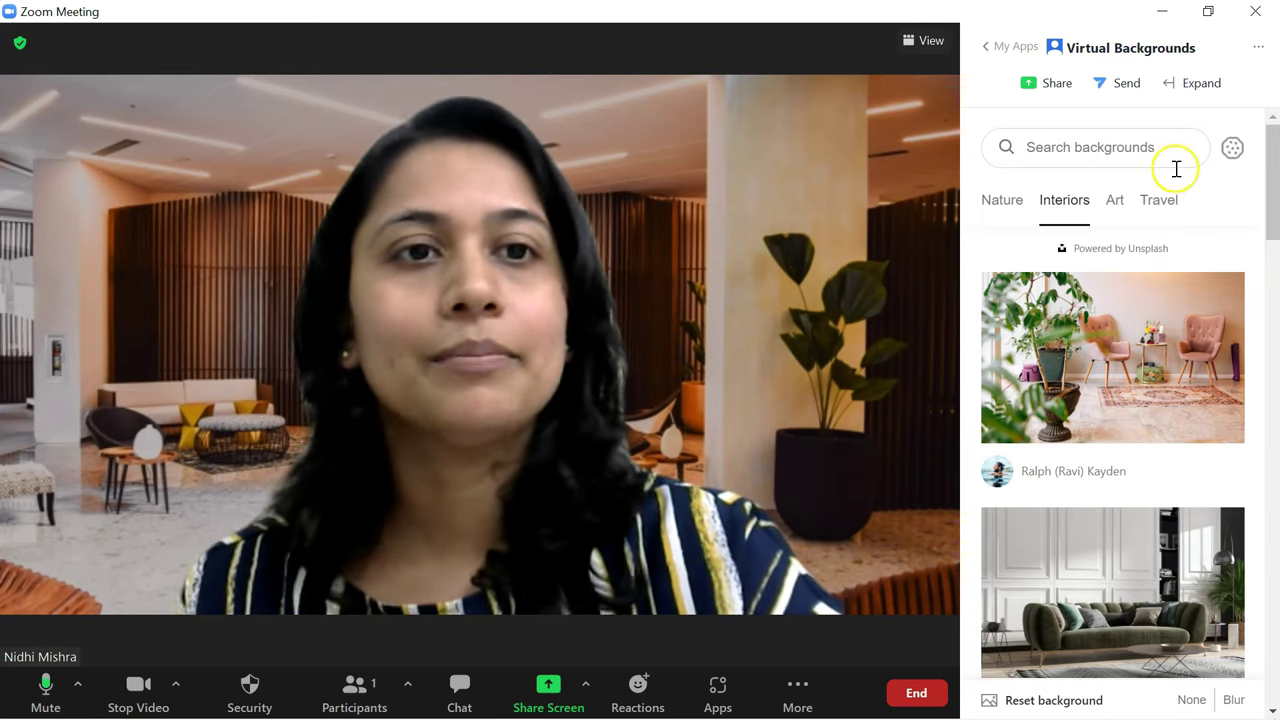
Go back to My Apps and close the Apps side panel via the More menu.
{"action": "left_click", "coordinate": [989, 48]}
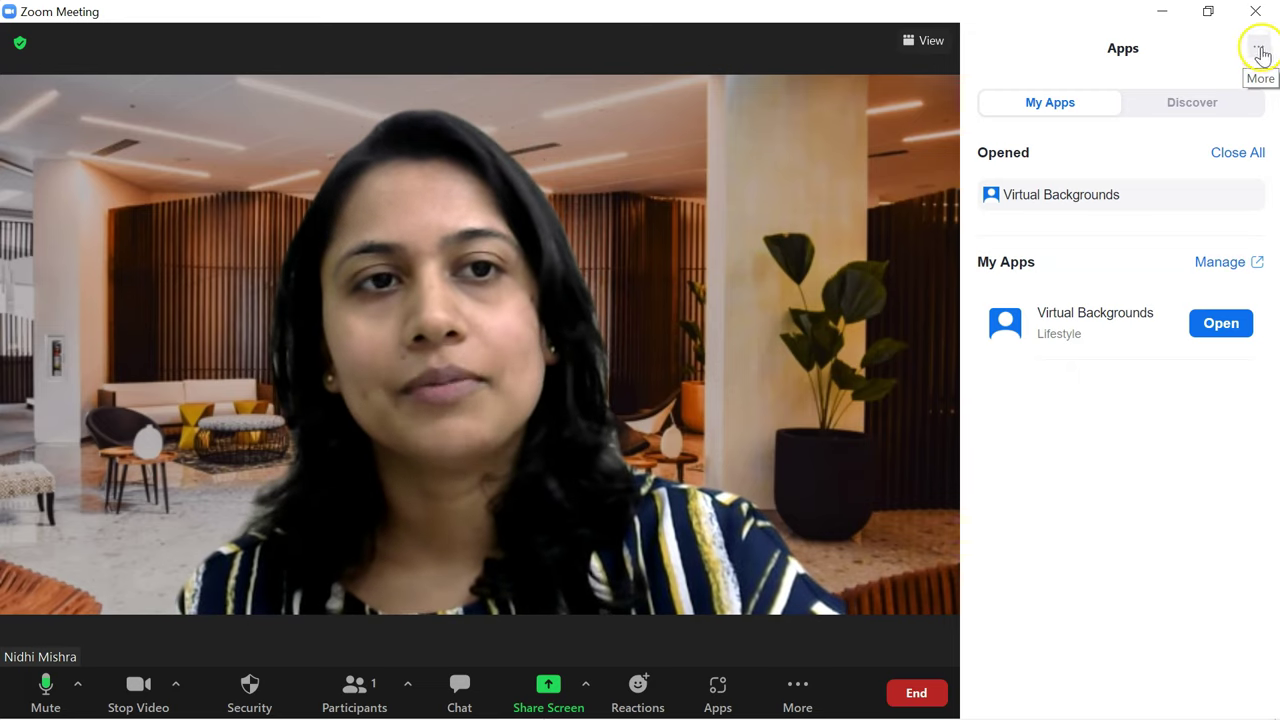
{"action": "left_click", "coordinate": [1260, 54]}
{"action": "left_click", "coordinate": [1222, 87]}
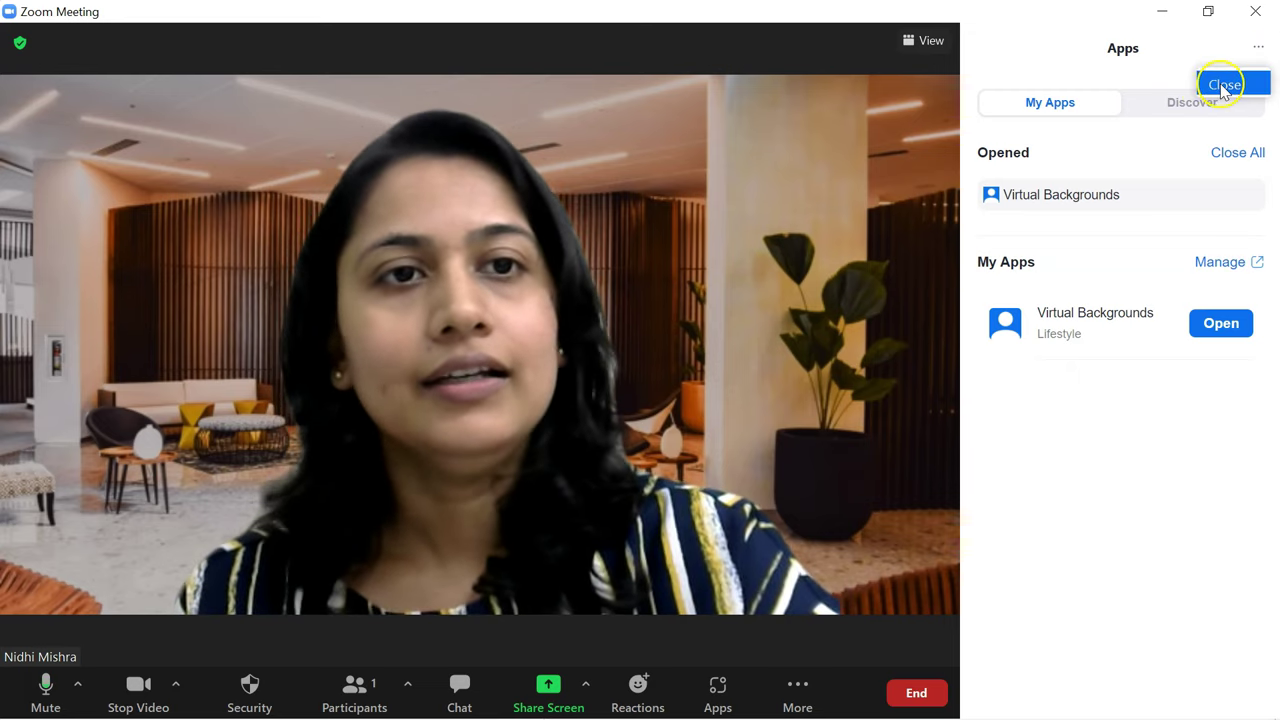